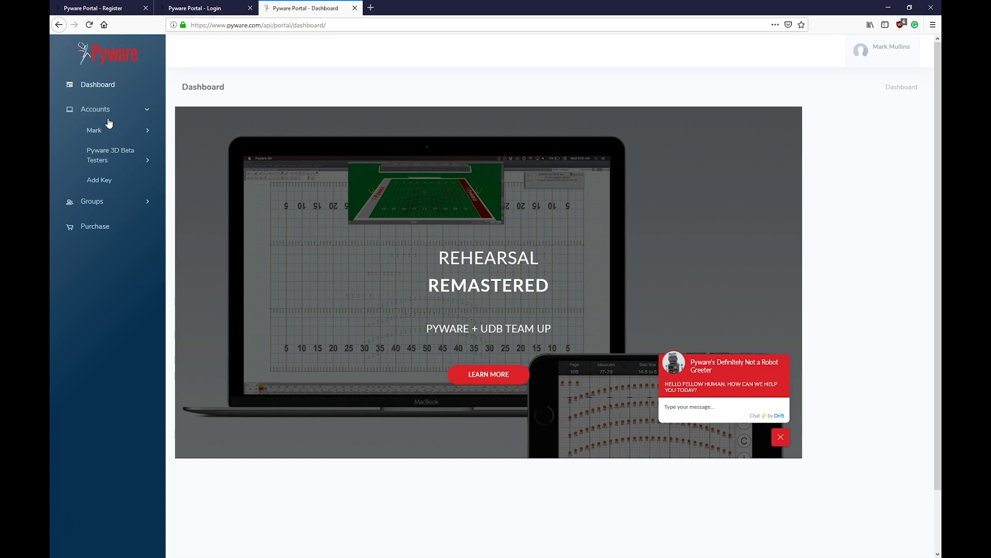
- Expand the Mark account in the sidebar and go to its Account Management page
{"action": "left_click", "coordinate": [146, 130]}
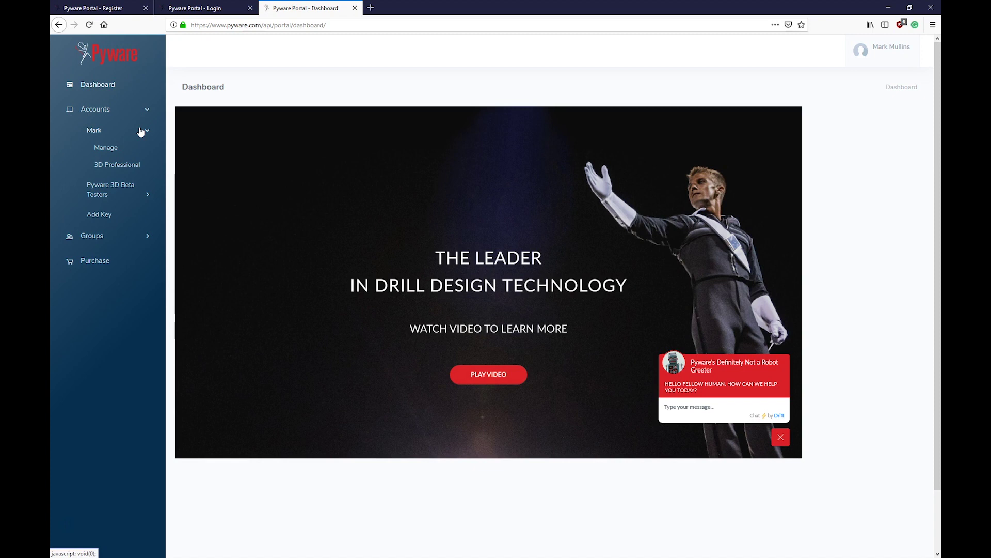
{"action": "left_click", "coordinate": [113, 151]}
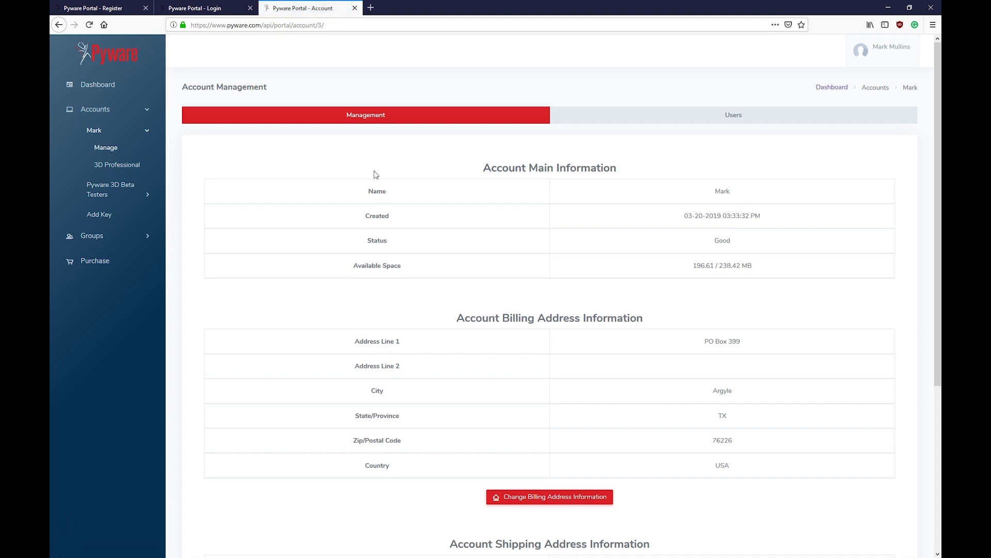
{"action": "scroll", "coordinate": [457, 188], "scroll_direction": "down", "scroll_amount": 1}
{"action": "scroll", "coordinate": [457, 189], "scroll_direction": "down", "scroll_amount": 3}
{"action": "scroll", "coordinate": [457, 189], "scroll_direction": "up", "scroll_amount": 3}
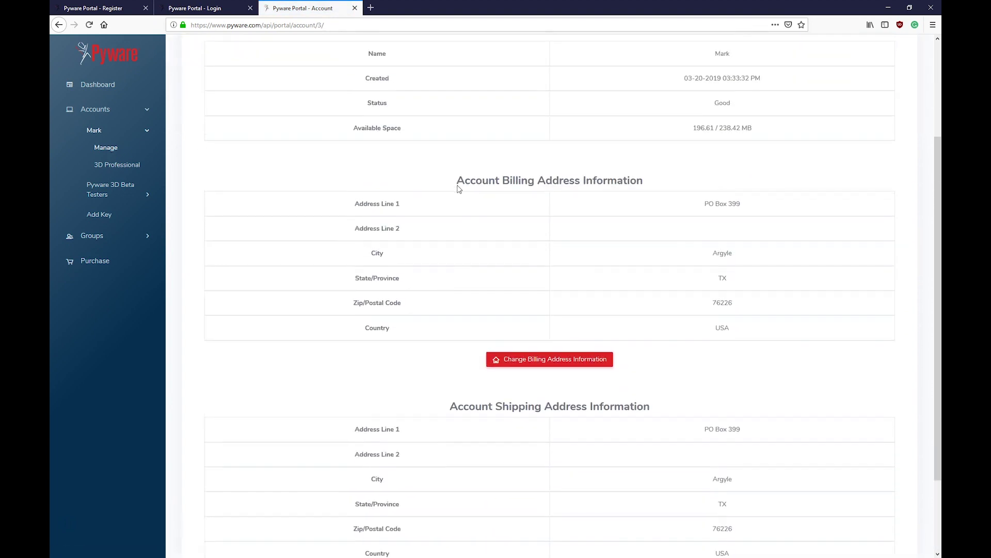
- Show the Mark account's Users list with its single administrator member
{"action": "left_click", "coordinate": [654, 76]}
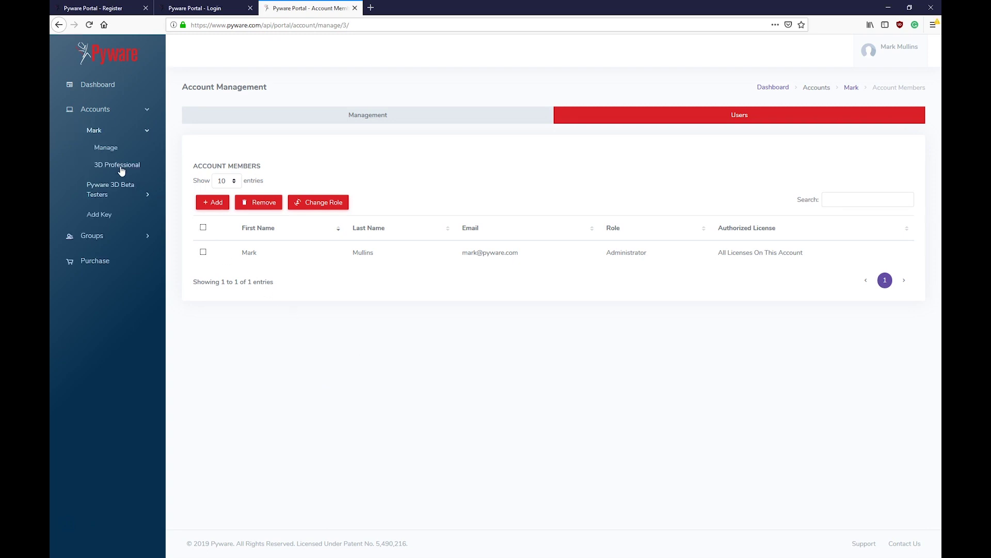
{"action": "left_click", "coordinate": [120, 166]}
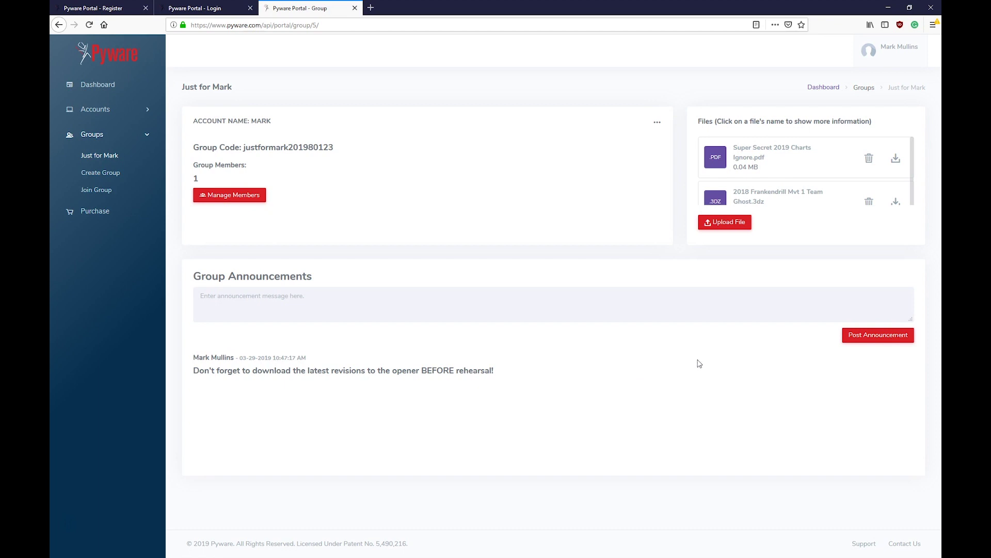
{"action": "scroll", "coordinate": [795, 161], "scroll_direction": "down", "scroll_amount": 1}
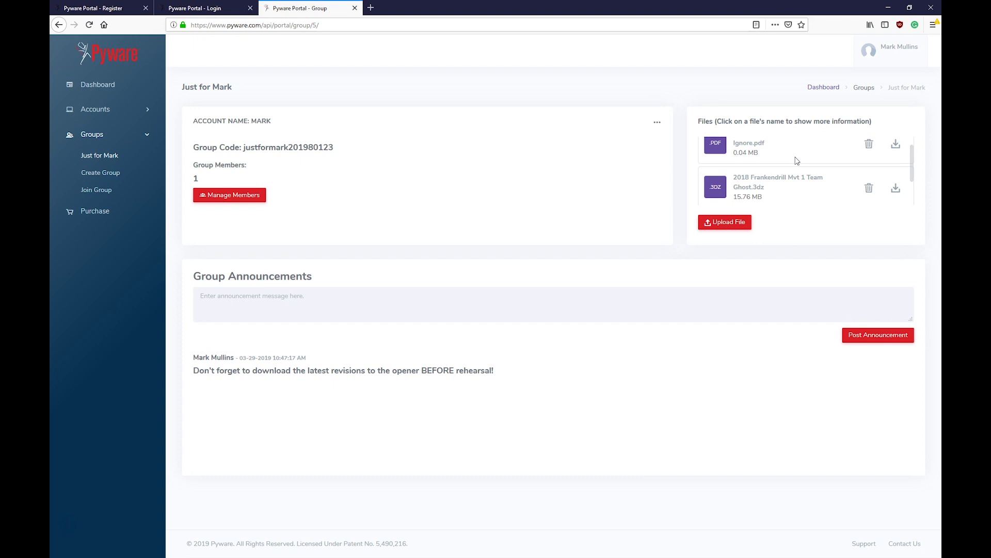
{"action": "scroll", "coordinate": [796, 160], "scroll_direction": "down", "scroll_amount": 2}
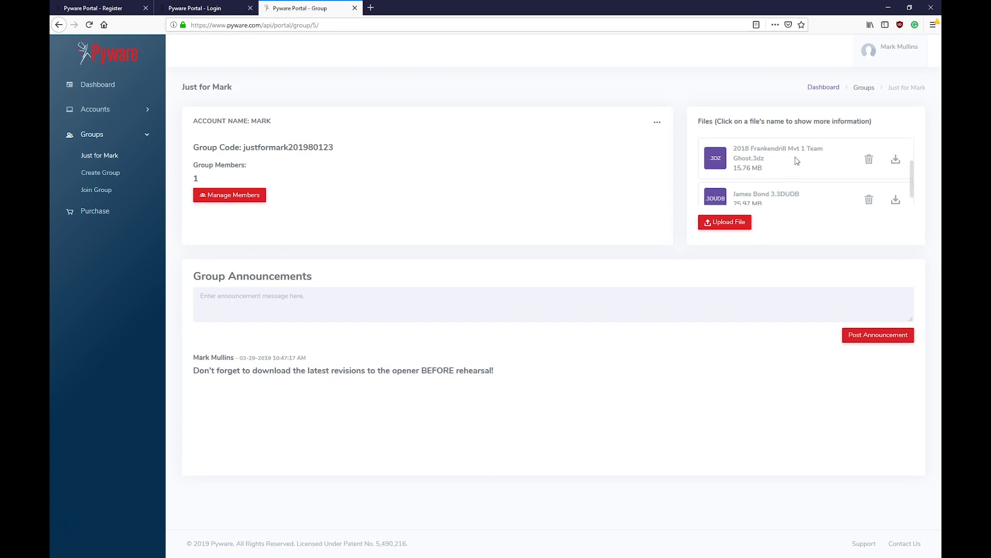
{"action": "scroll", "coordinate": [795, 161], "scroll_direction": "down", "scroll_amount": 1}
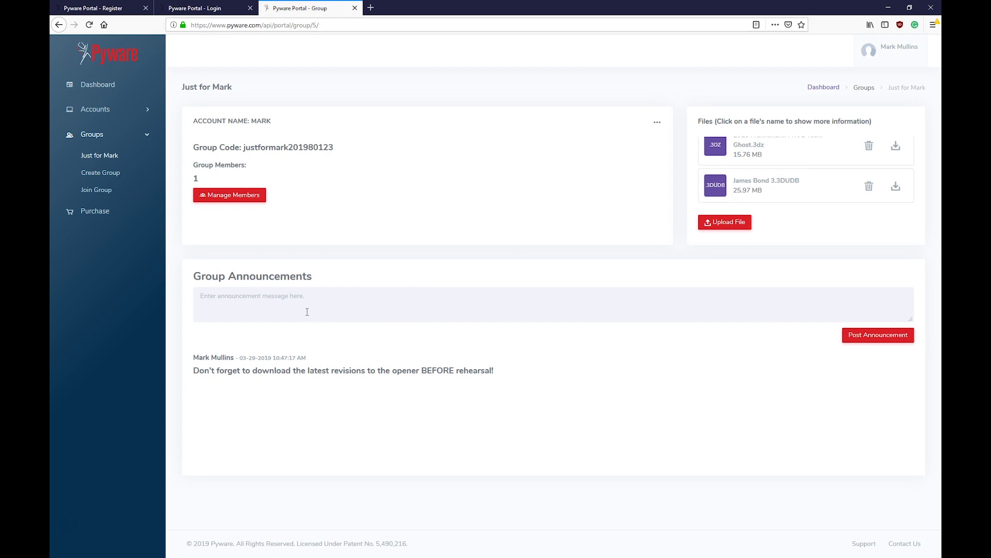
- From the Just for Mark group's Manage Members page, copy its join code
{"action": "left_click", "coordinate": [232, 194]}
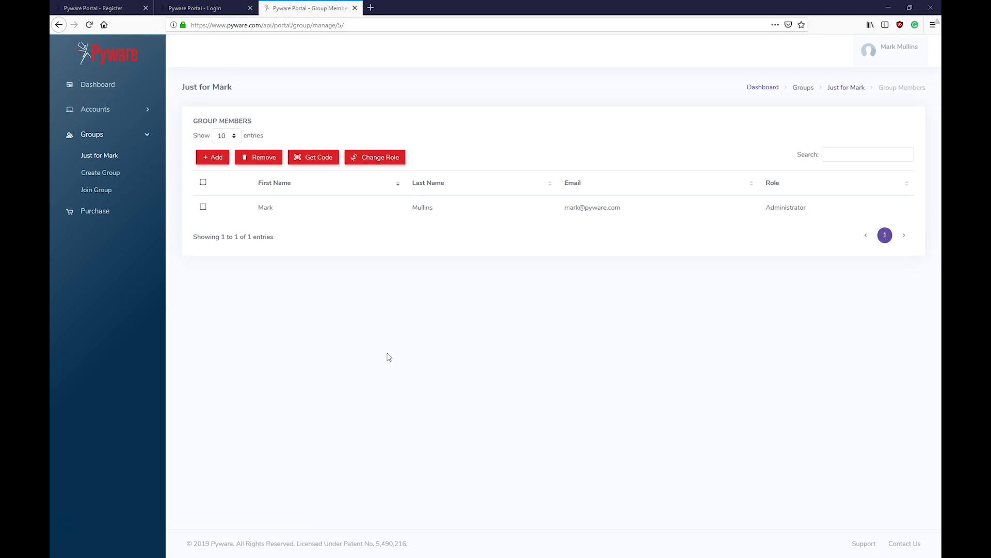
{"action": "left_click", "coordinate": [332, 164]}
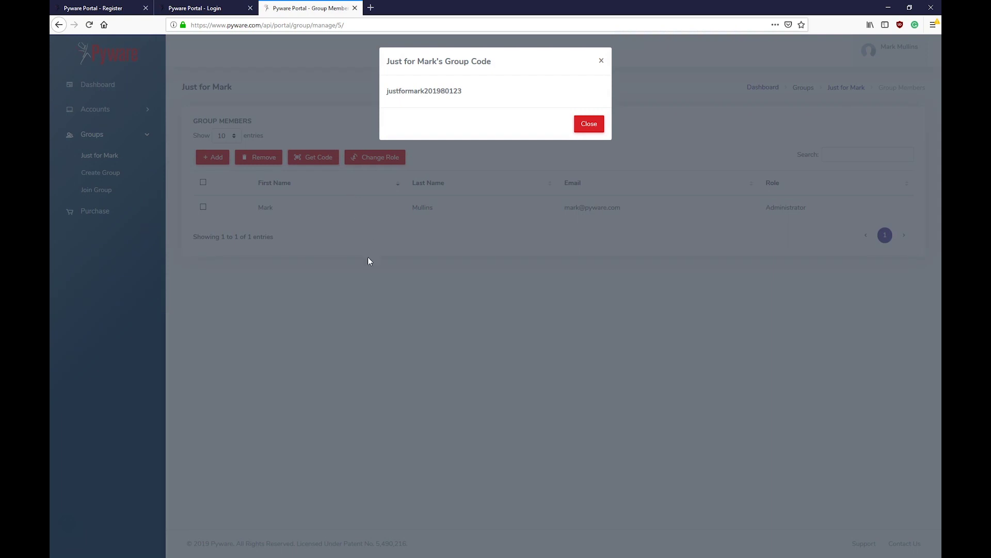
{"action": "left_click", "coordinate": [589, 124]}
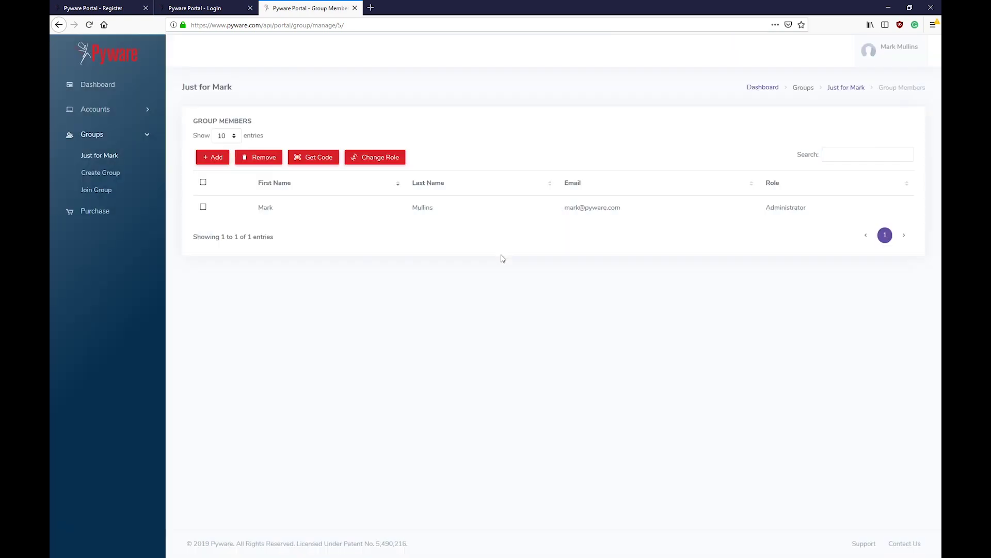
{"action": "left_click", "coordinate": [107, 193]}
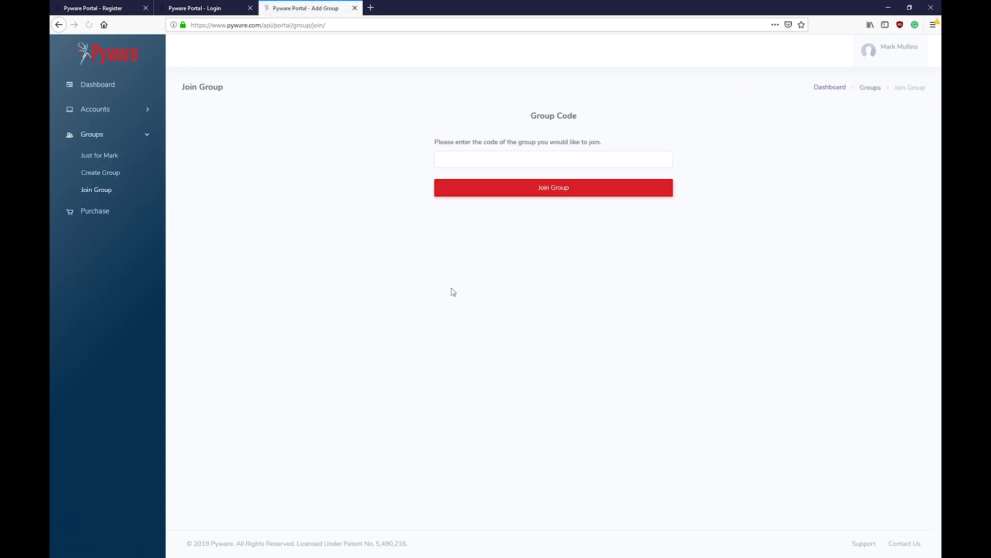
{"action": "left_click", "coordinate": [449, 157]}
{"action": "key", "text": "ctrl+v"}
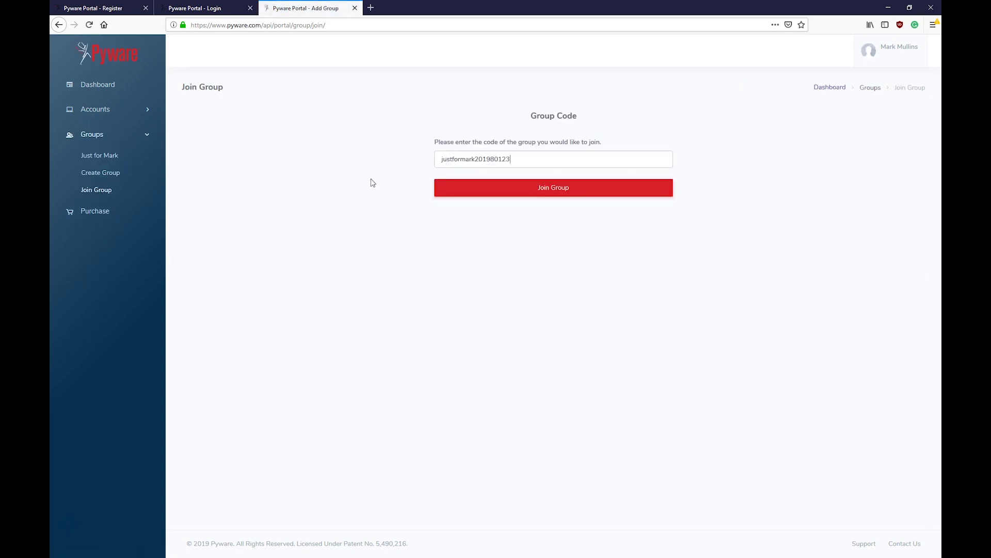